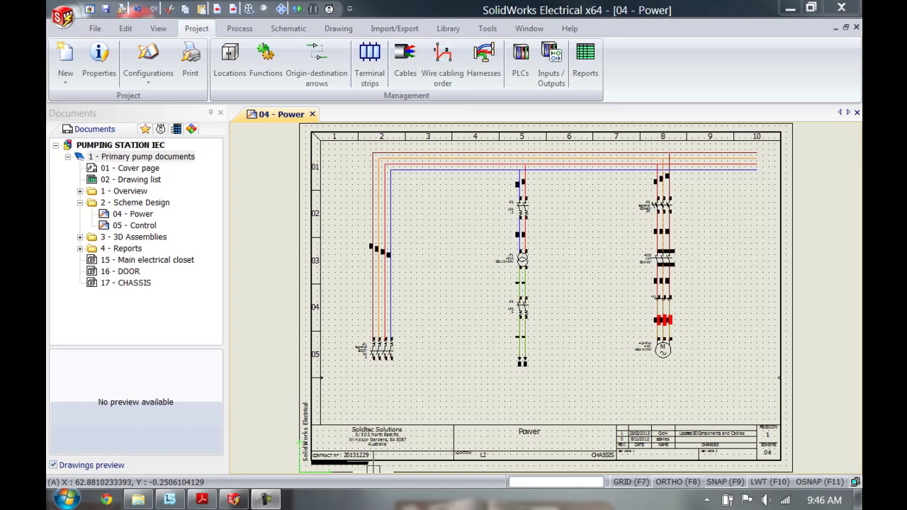
Review the PUMPING STATION IEC project properties and User Data 1 labels without changing anything.
click(124, 145)
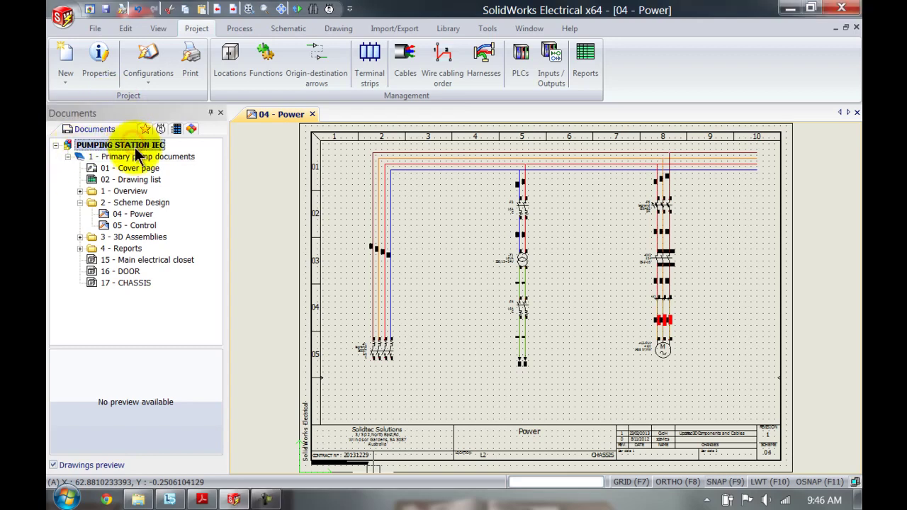
click(98, 70)
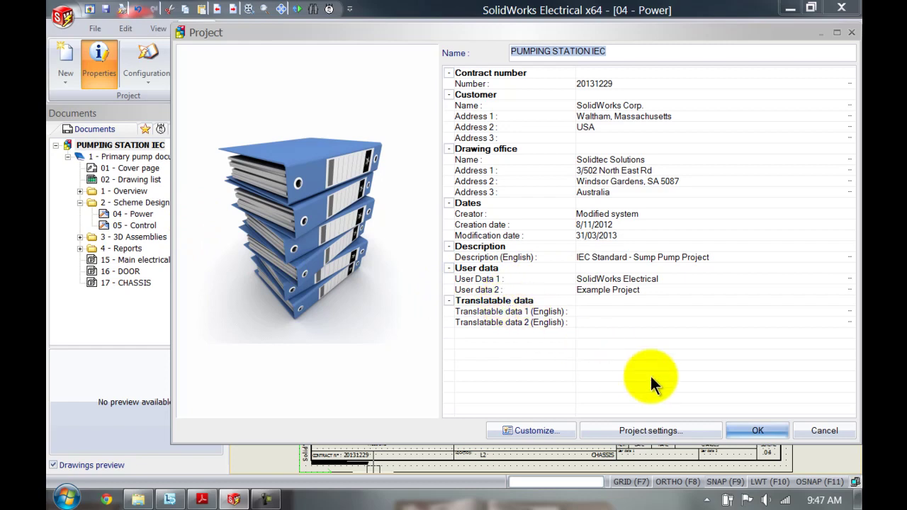
click(537, 431)
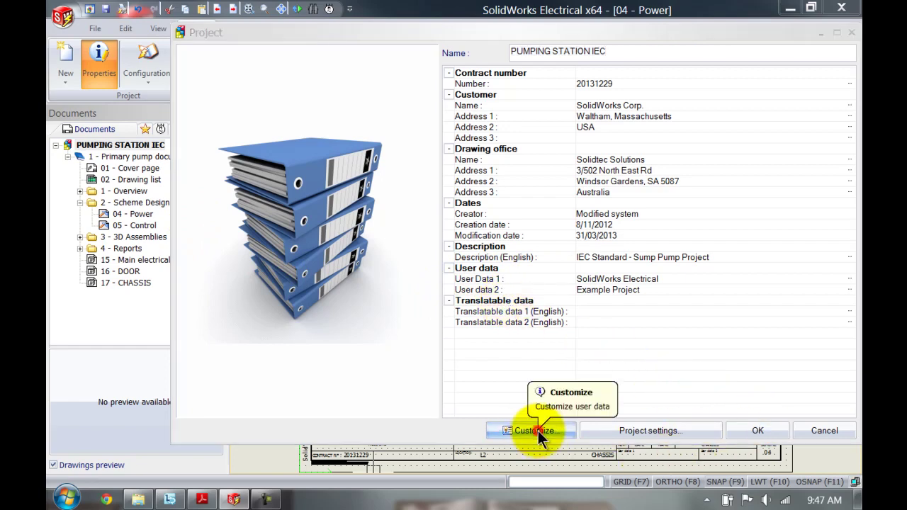
click(246, 189)
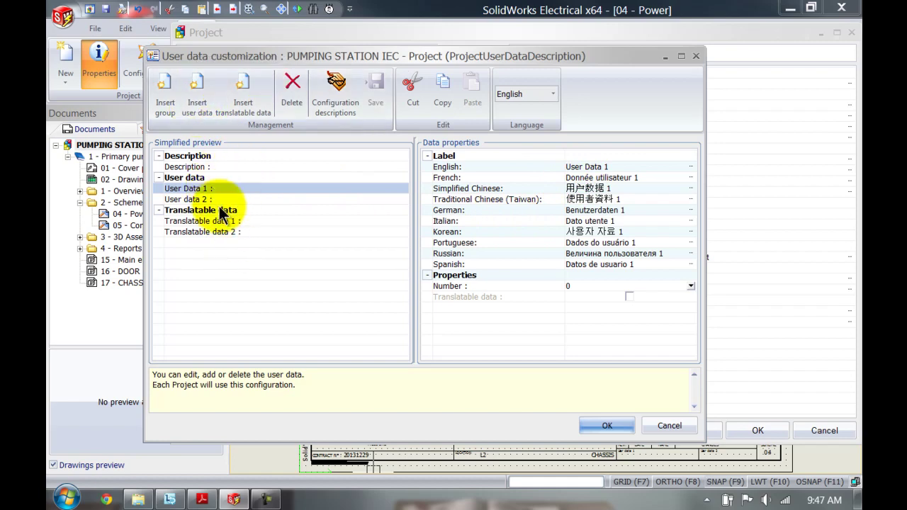
click(649, 431)
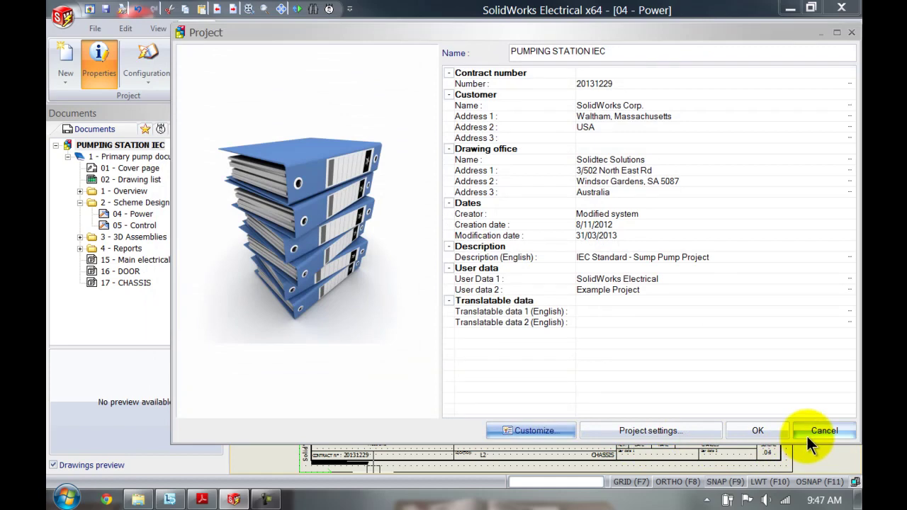
click(807, 437)
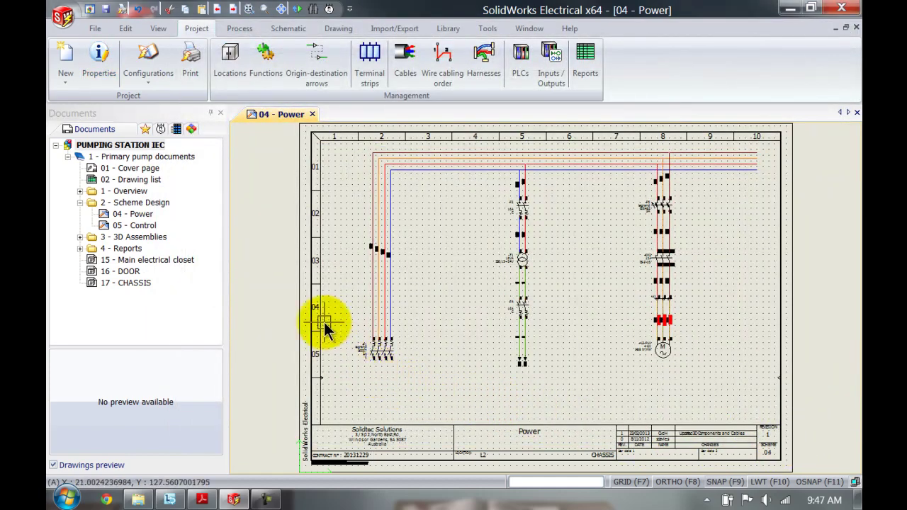
Inspect revisions management for the Primary pump documents book, then close it unchanged.
right_click(165, 158)
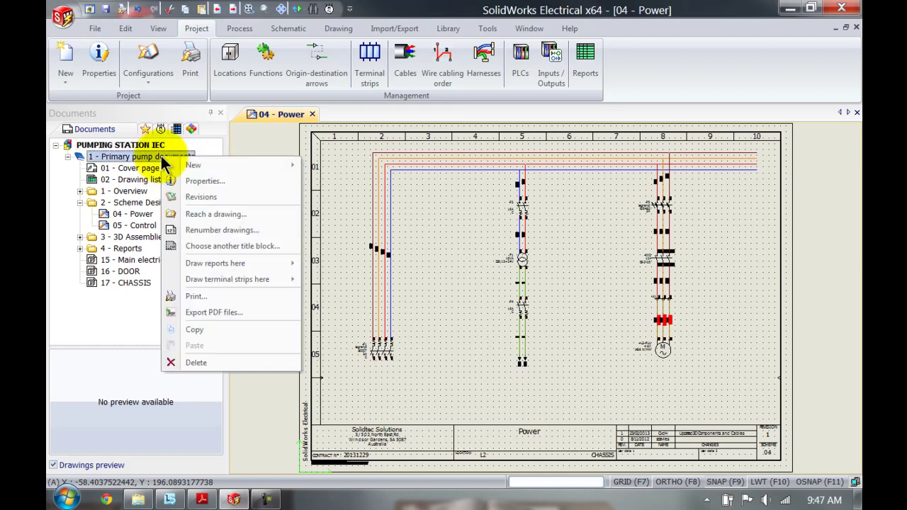
click(187, 199)
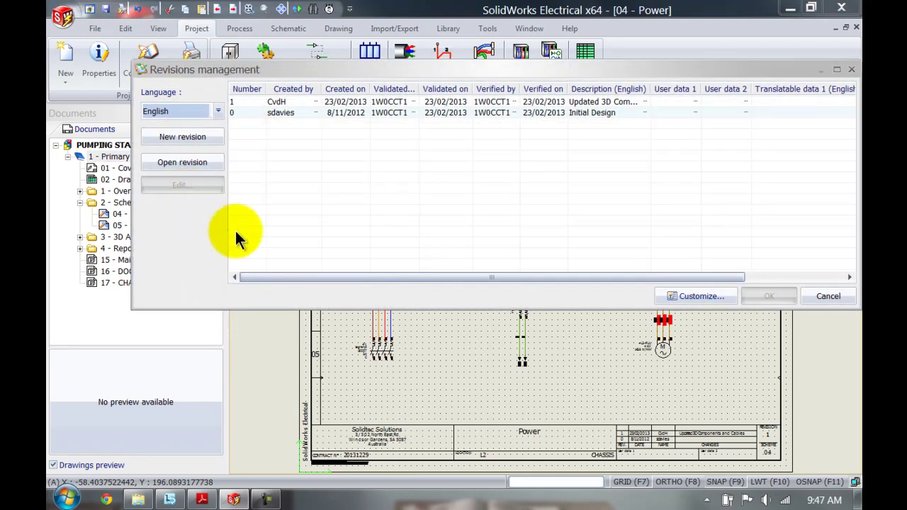
drag(281, 276, 425, 291)
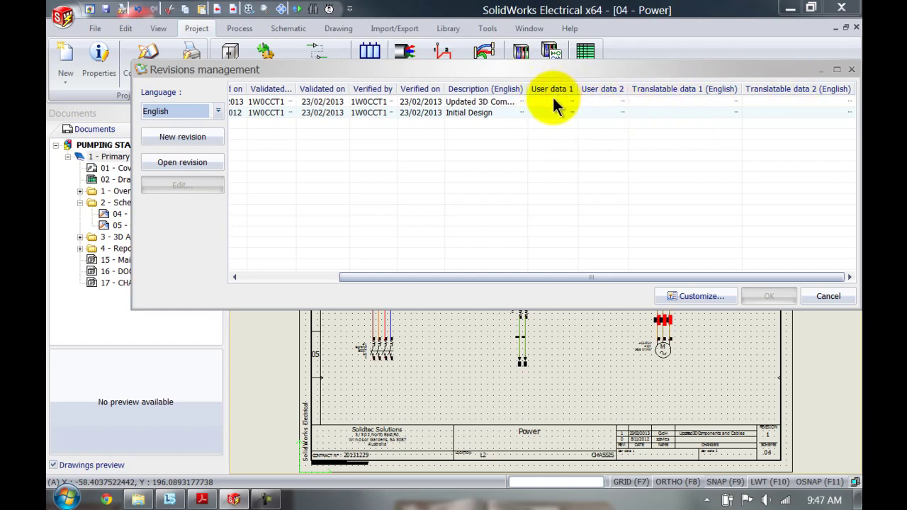
click(831, 297)
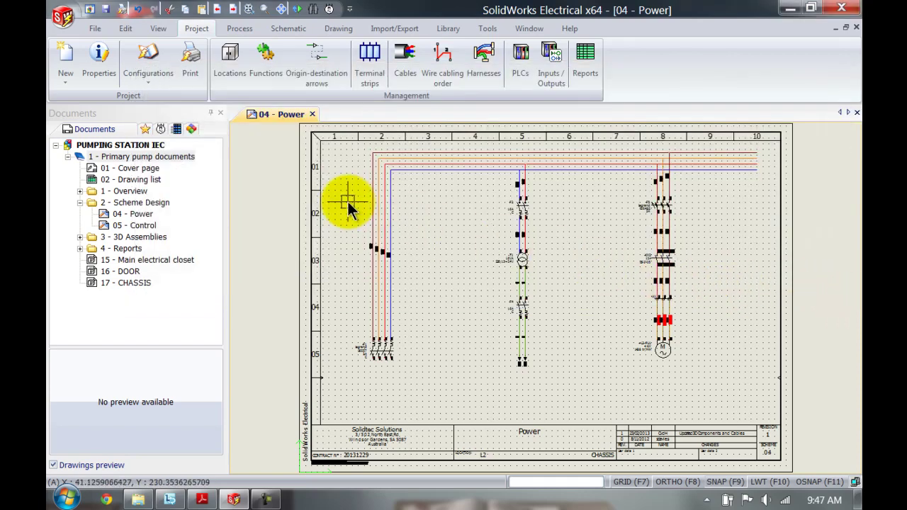
Open user data configuration management full-screen and select ProjectUserDataDescription.
click(155, 81)
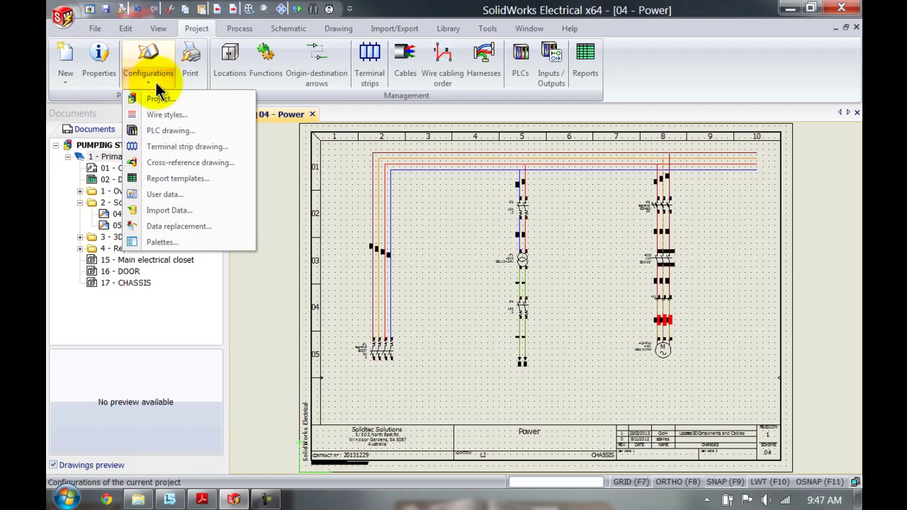
click(186, 193)
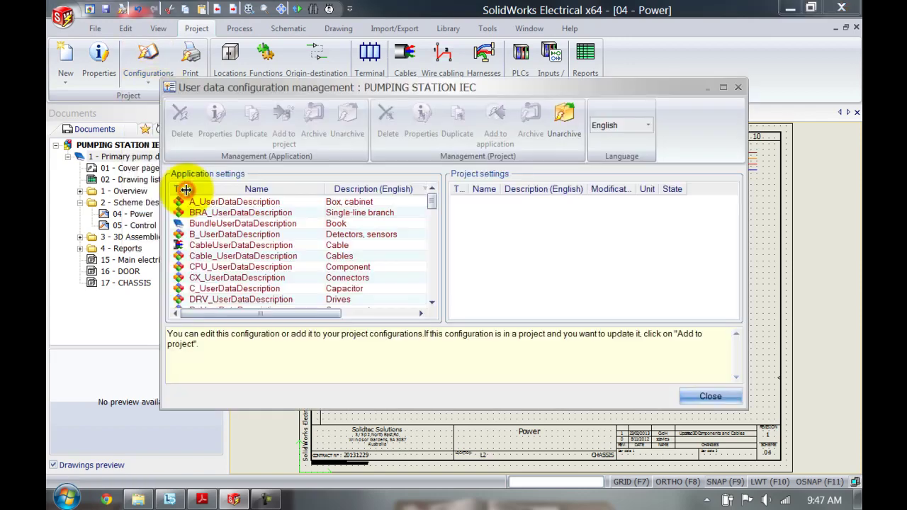
double_click(223, 88)
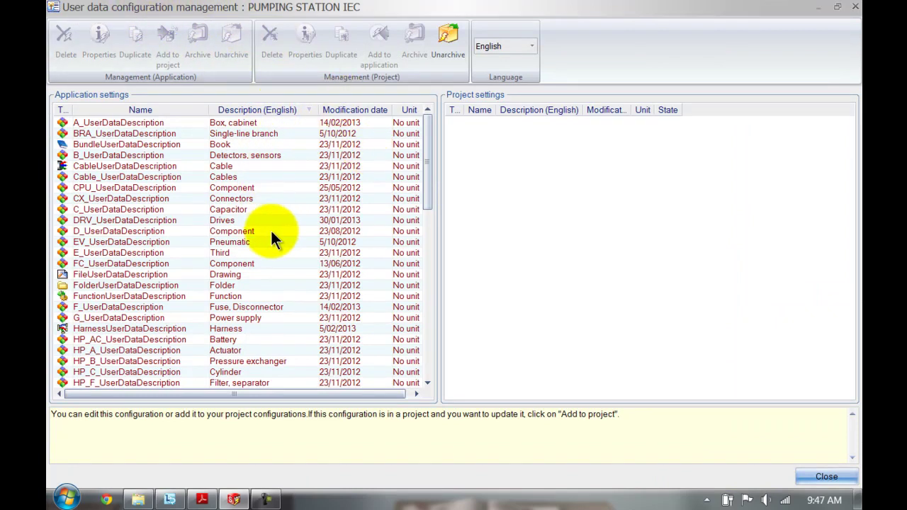
drag(426, 166, 429, 288)
click(106, 307)
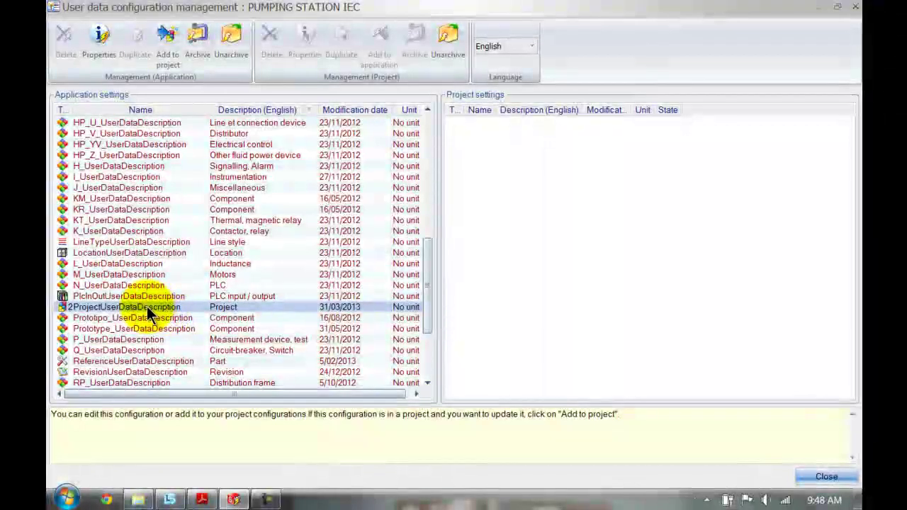
In ProjectUserDataDescription, set User Data 1's English label to 'Test User Data 1'.
double_click(149, 309)
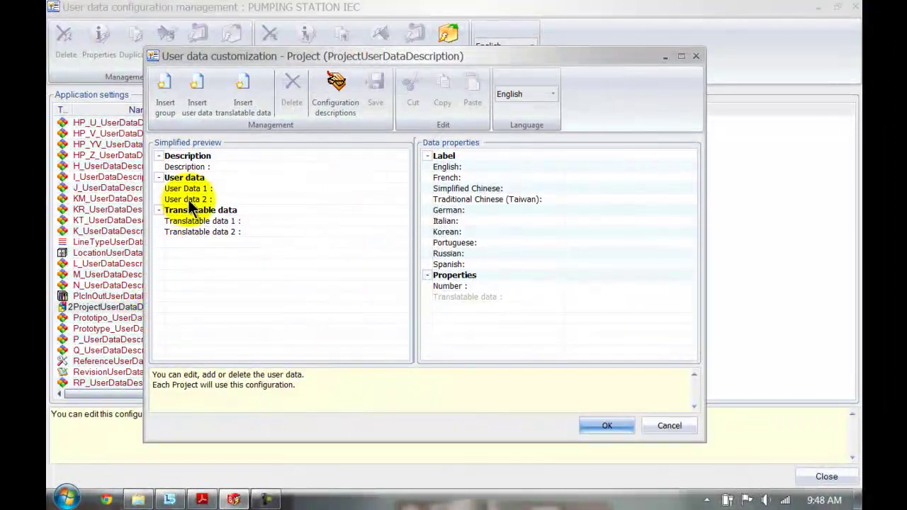
drag(201, 55, 205, 41)
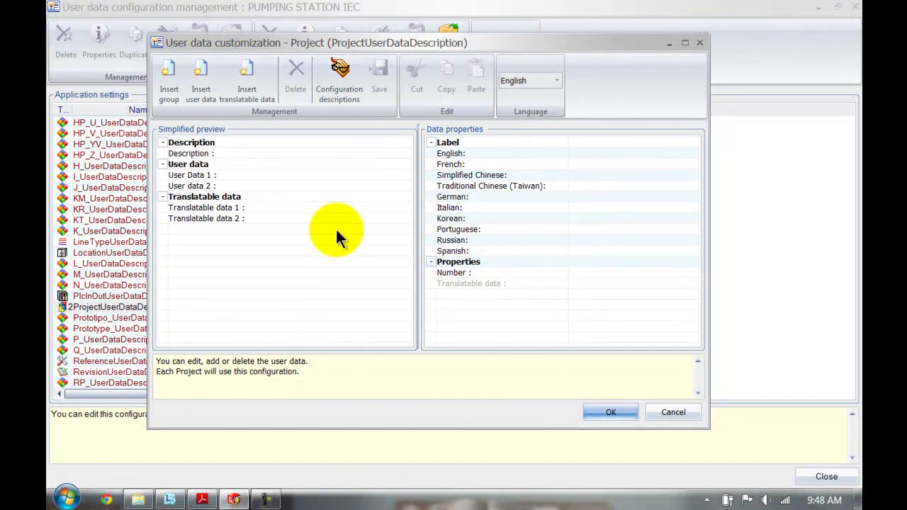
click(202, 175)
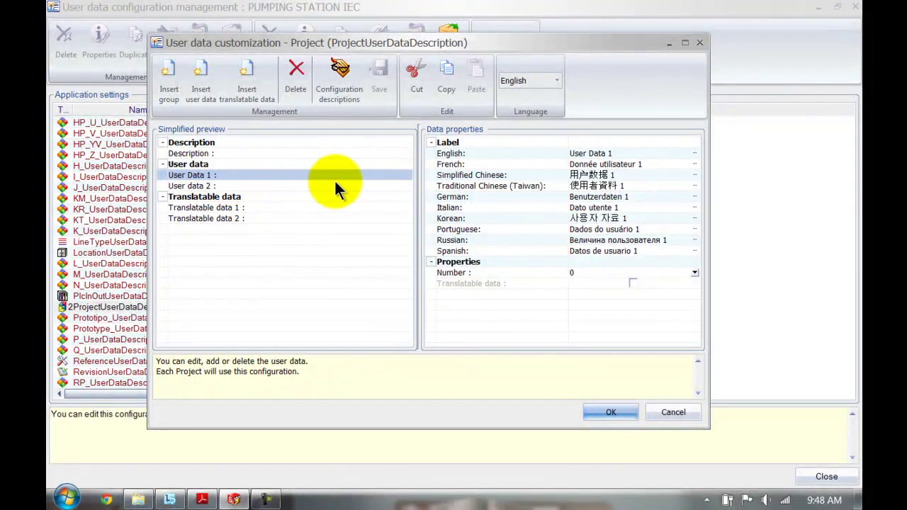
click(594, 153)
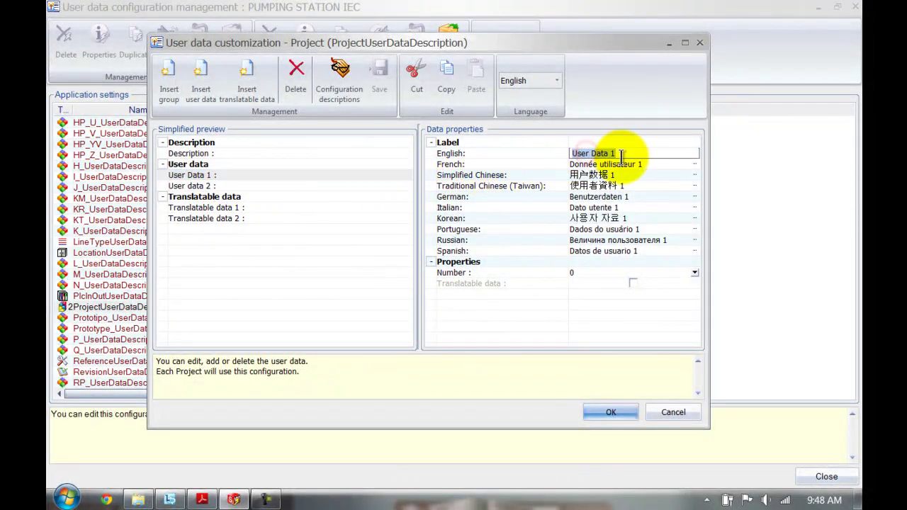
text(Test Us)
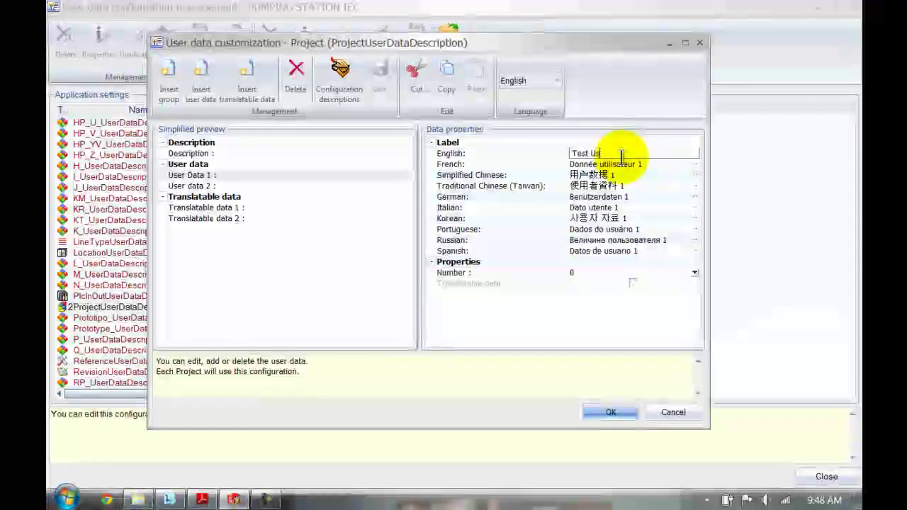
text(er Data 1)
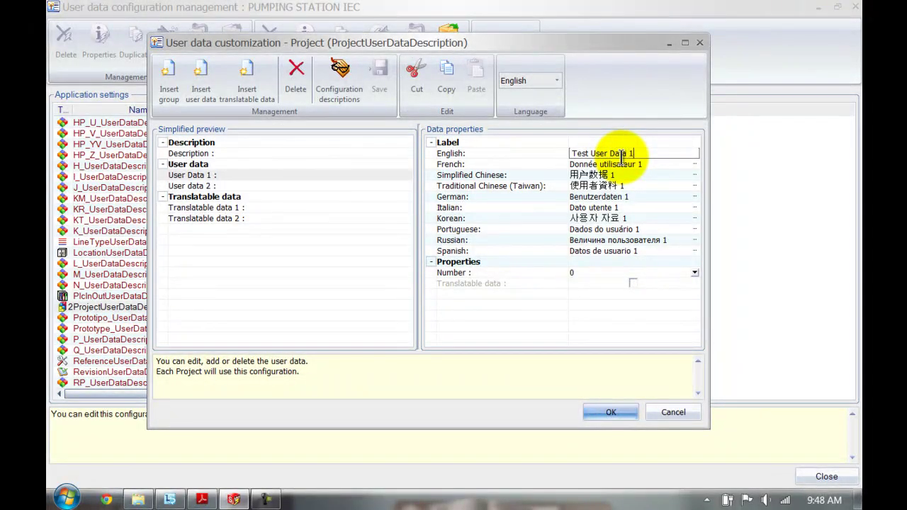
key(Return)
Set User data 2's English label to 'Company Reference number' and save the customization.
click(206, 186)
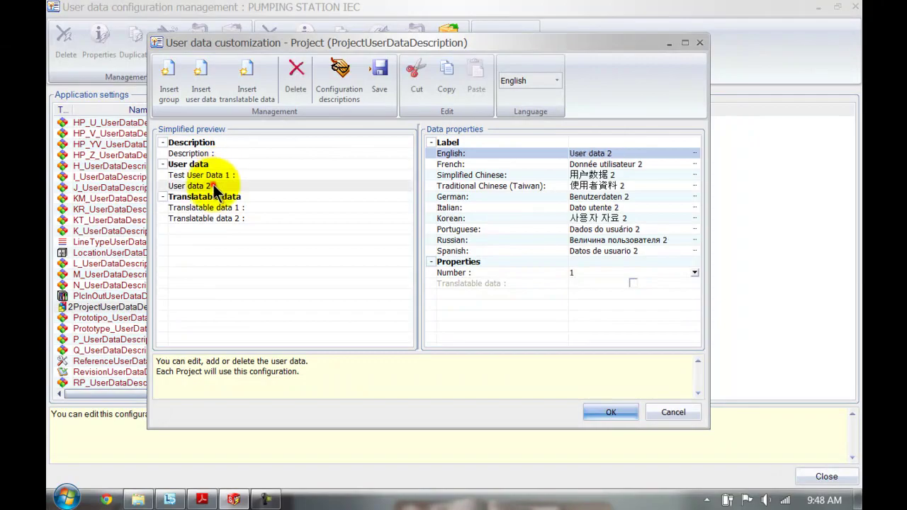
click(608, 153)
text(Co)
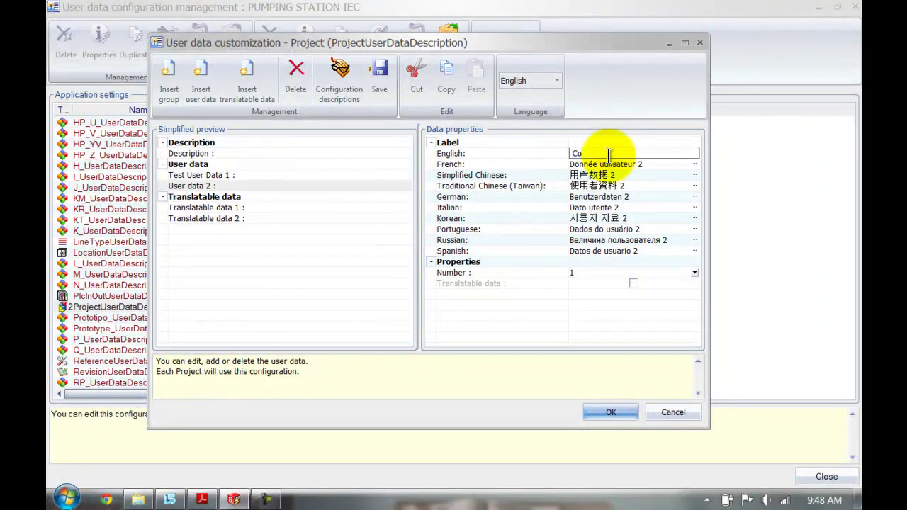
text(mpany Reference n)
text(umber)
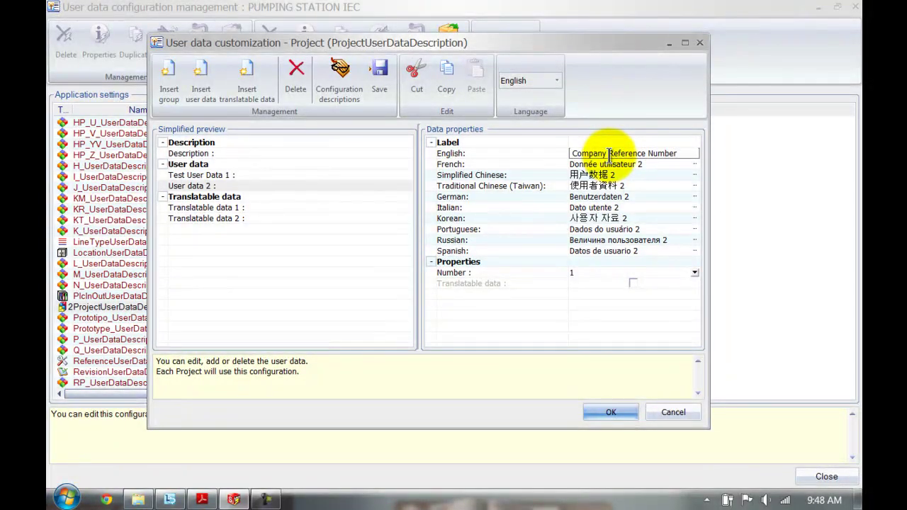
key(Return)
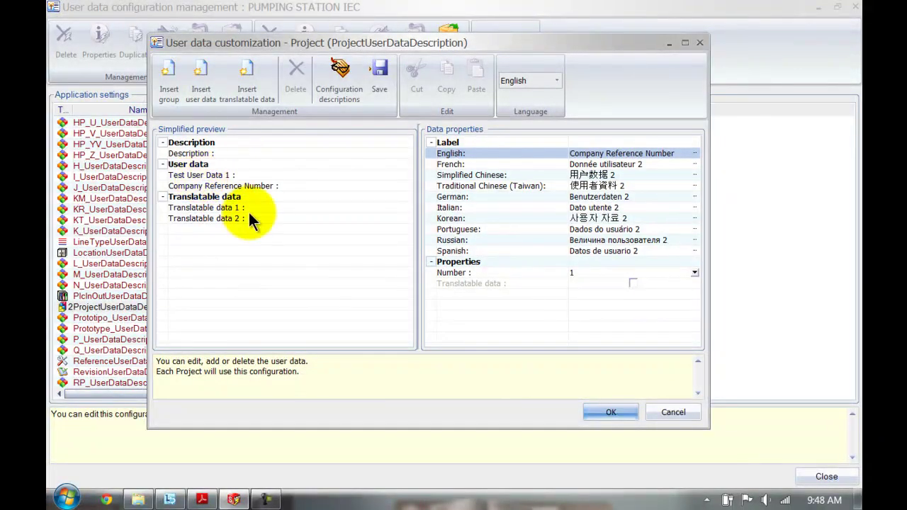
click(595, 410)
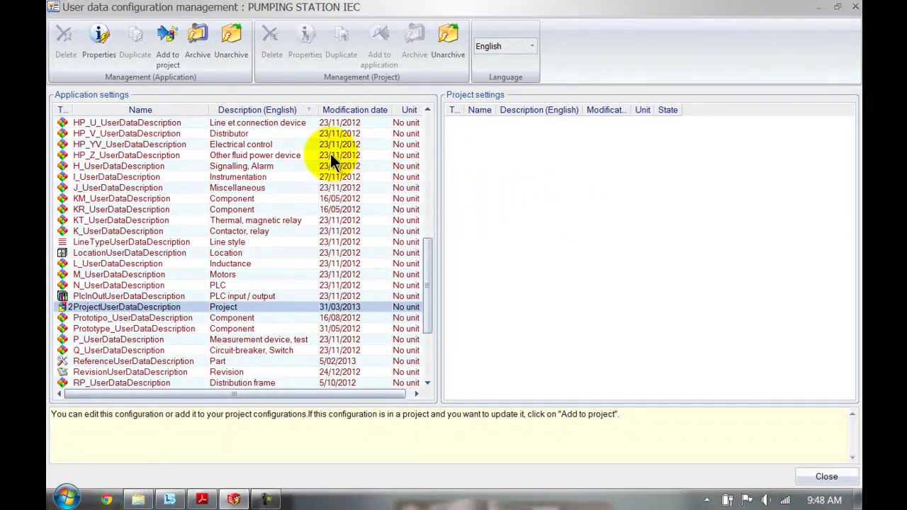
Add ProjectUserDataDescription to the project and confirm its Test User Data 1 and Company Reference labels.
click(171, 56)
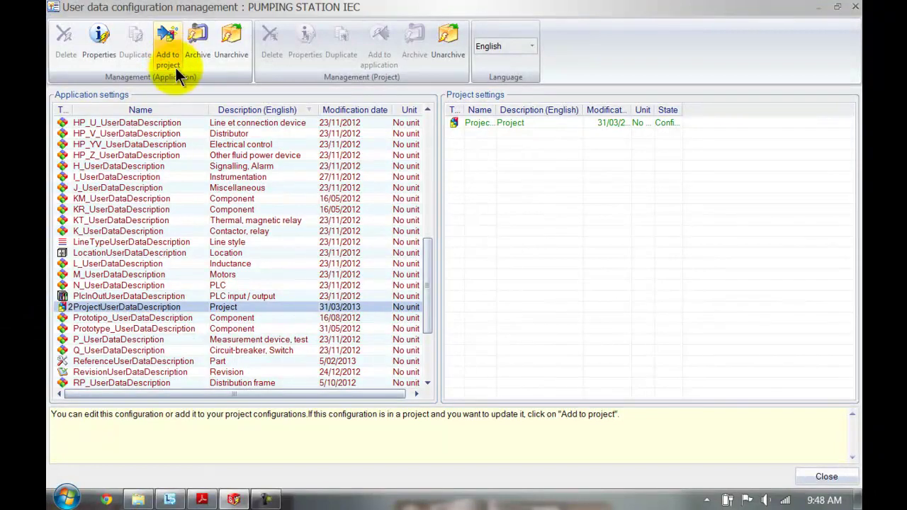
double_click(482, 125)
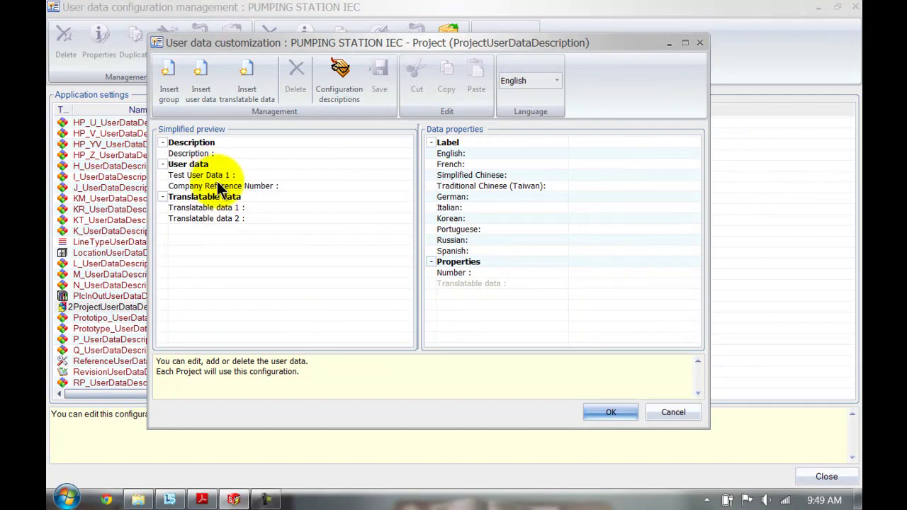
click(603, 412)
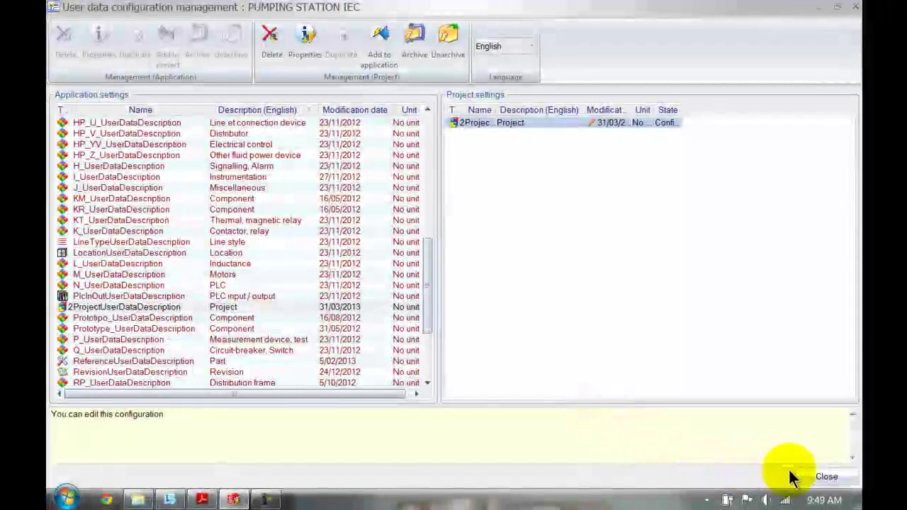
Close configuration management and check that PUMPING STATION IEC's properties show the new user data fields.
click(820, 475)
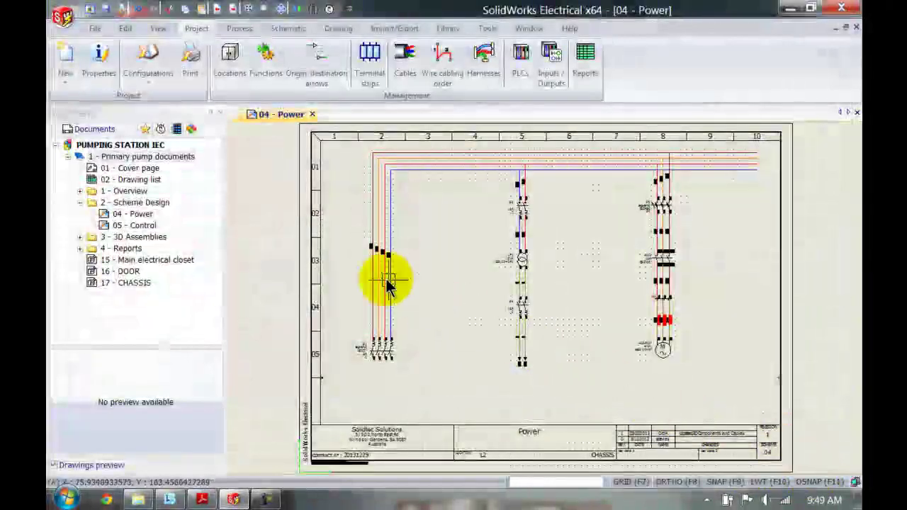
click(146, 144)
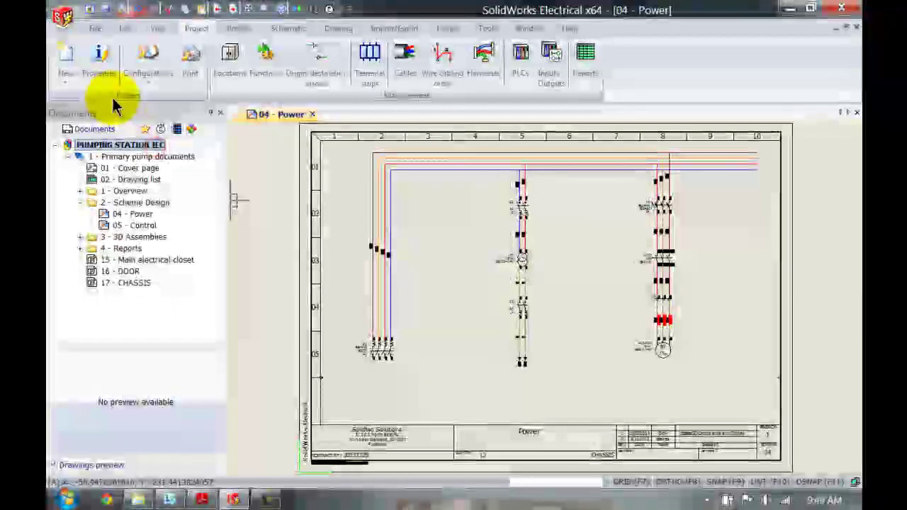
click(104, 79)
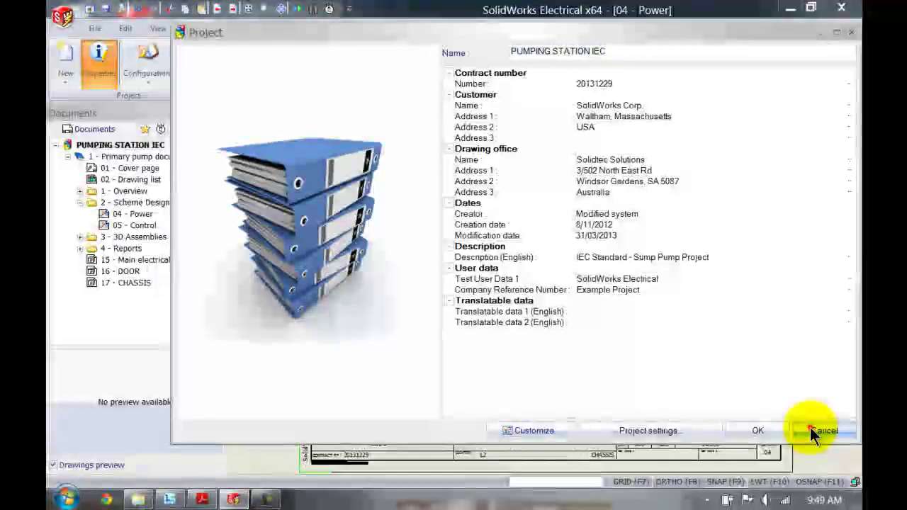
click(810, 428)
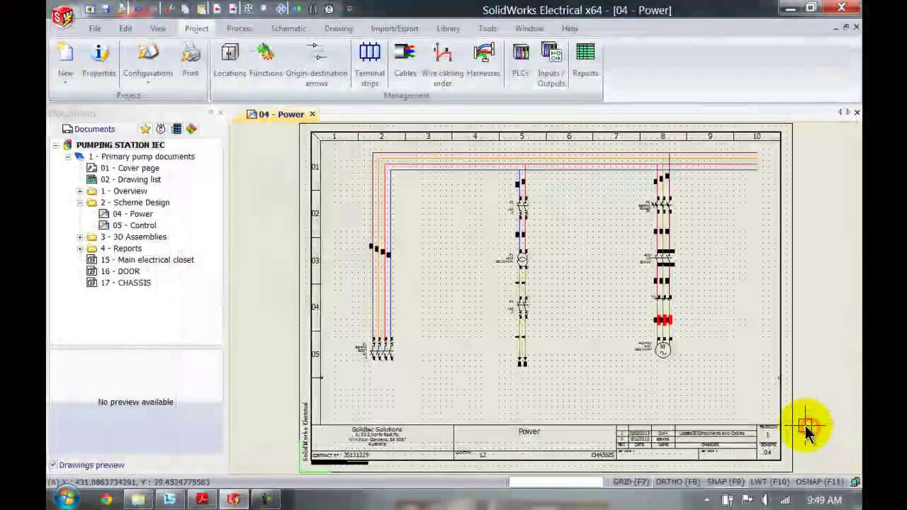
Reopen user data configuration management full-screen, sorted by Description (English), with Revision in view.
click(149, 84)
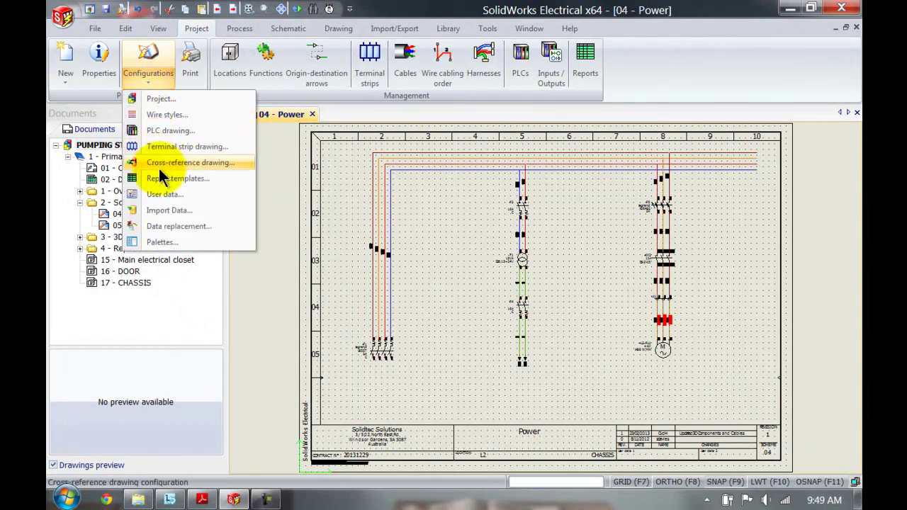
click(165, 194)
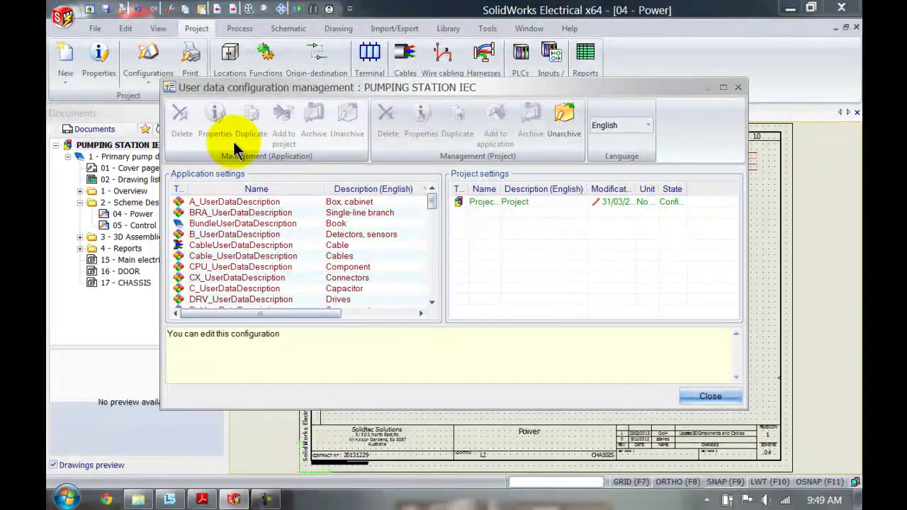
double_click(253, 88)
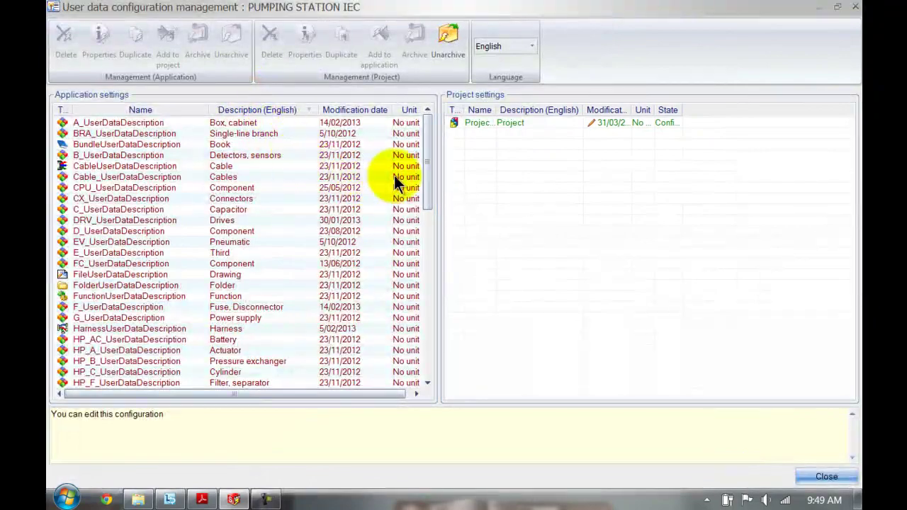
drag(430, 139, 426, 218)
click(281, 114)
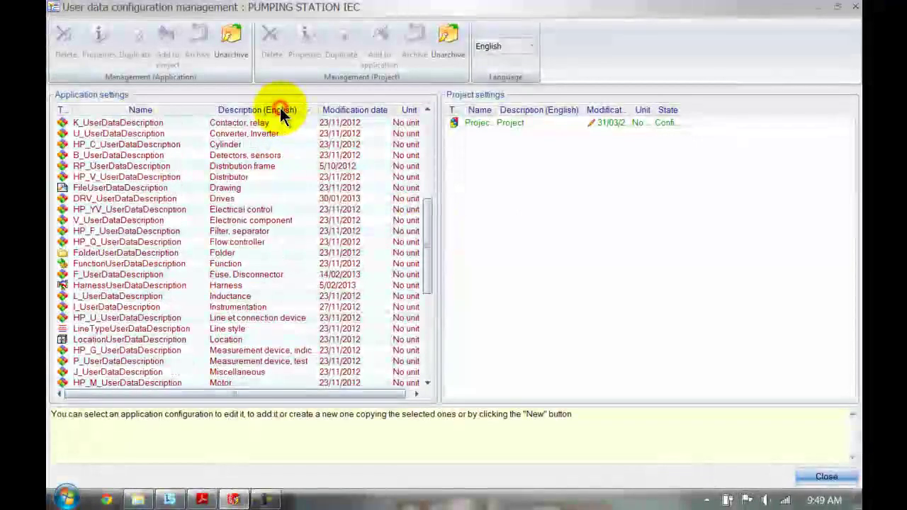
drag(421, 212, 428, 284)
Open the Revision user data customization and compare the labels of User data 1 and 2.
double_click(241, 328)
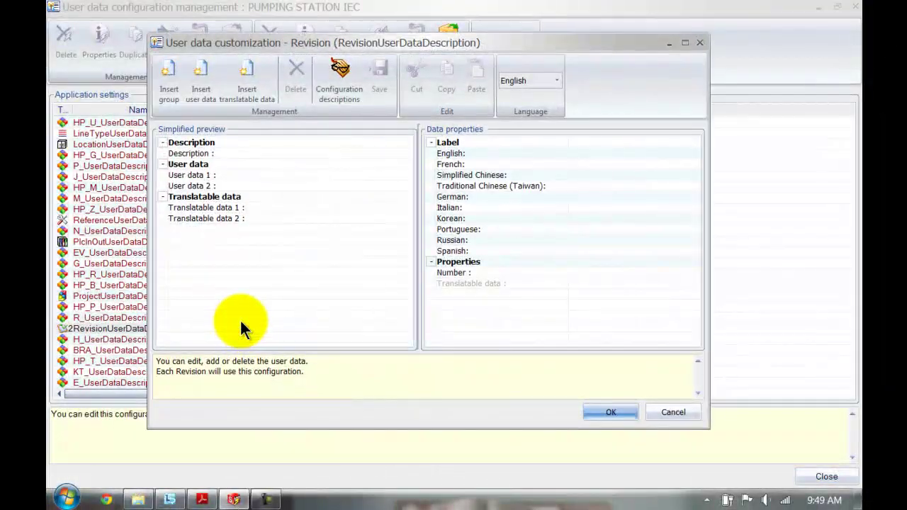
click(195, 175)
click(198, 186)
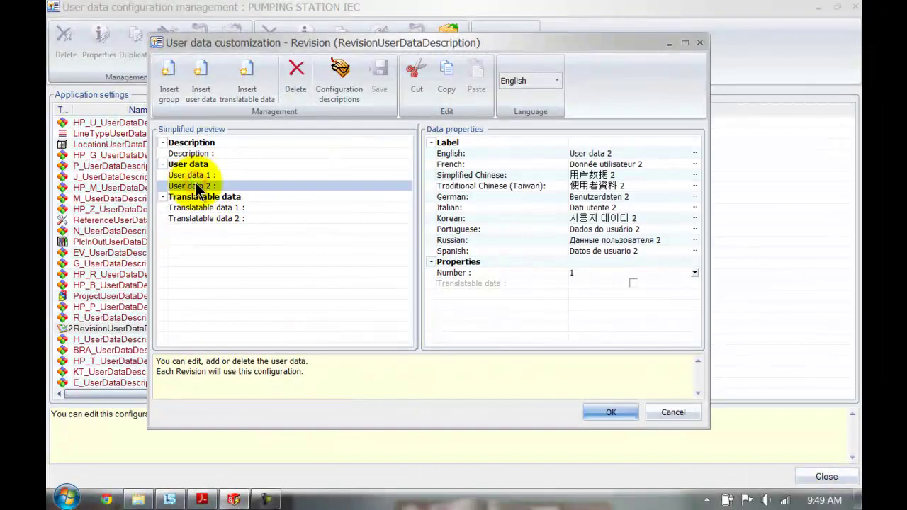
click(196, 175)
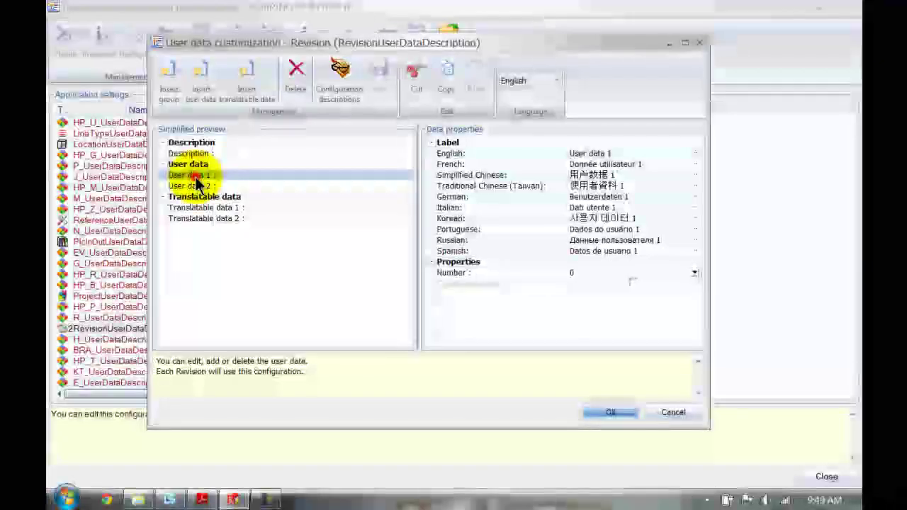
Try inserting a new user data field and a new group, cancelling both.
click(200, 92)
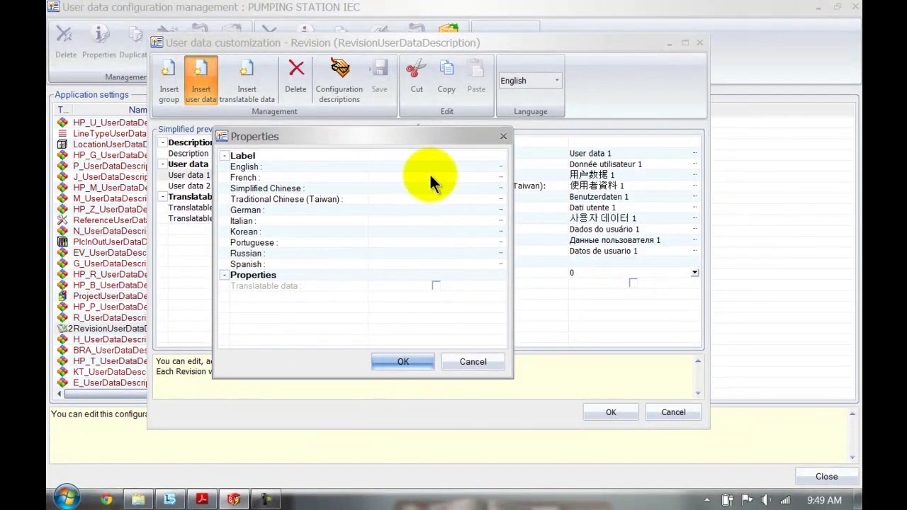
click(466, 360)
click(166, 94)
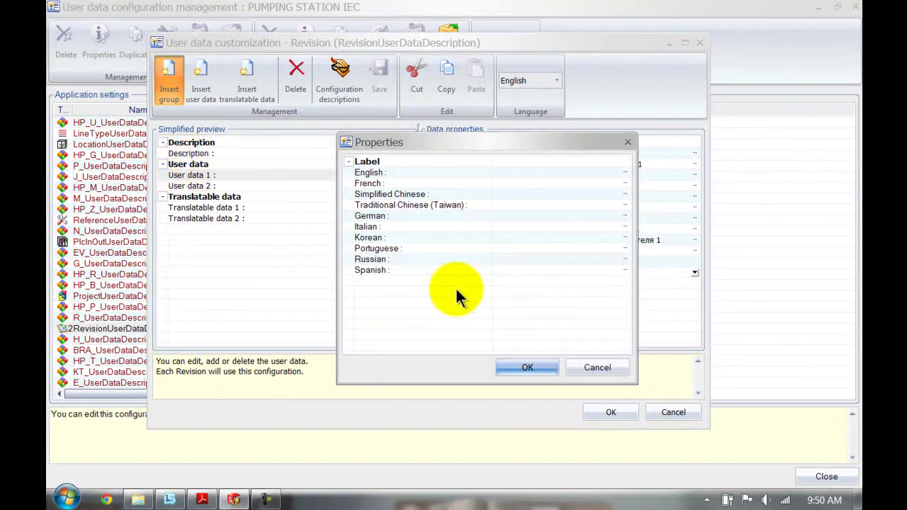
click(581, 361)
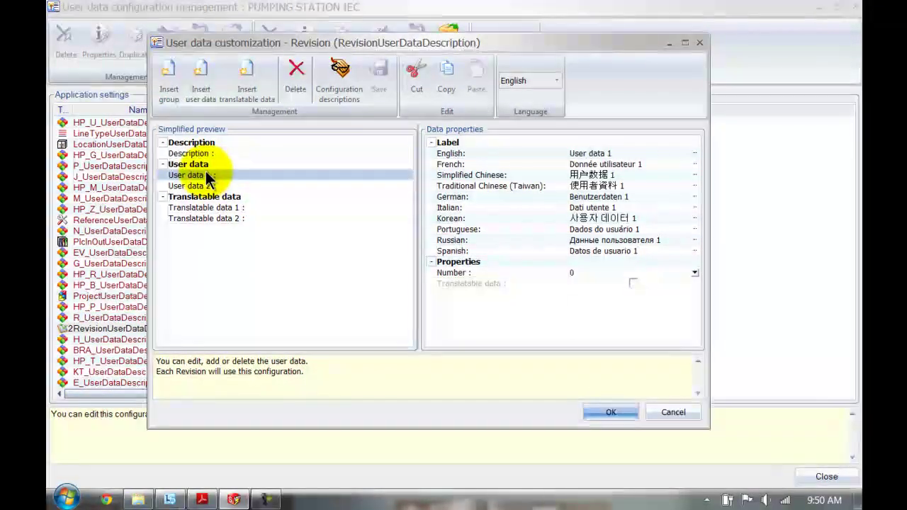
Label the Revision's User data 1 'ECO Number' in English and save the customization.
click(582, 155)
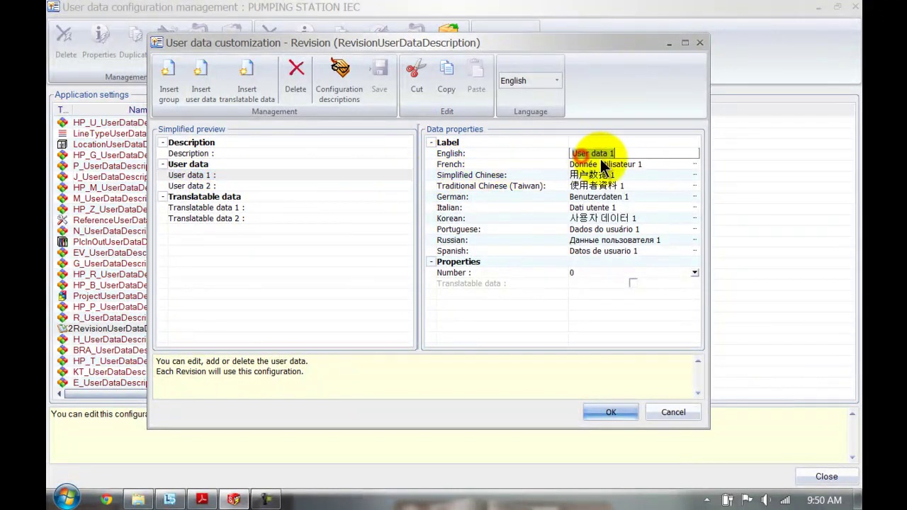
text(ECO Number)
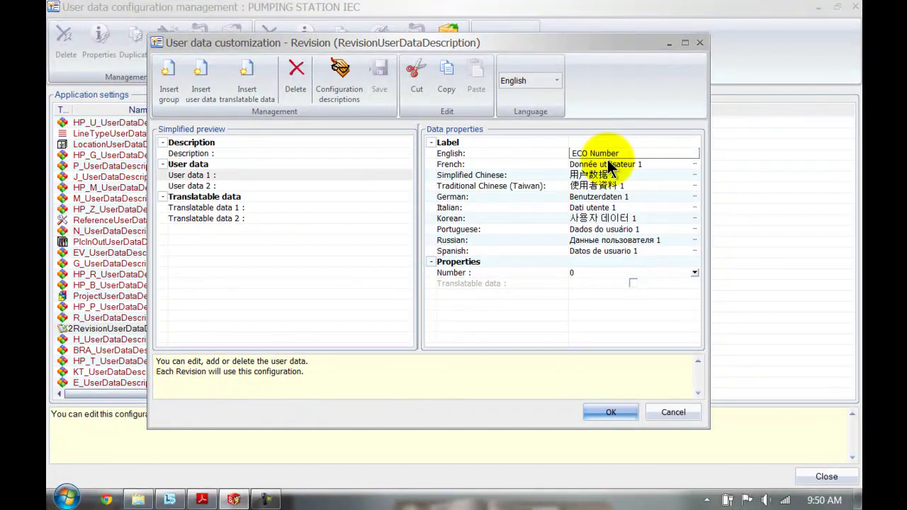
key(Return)
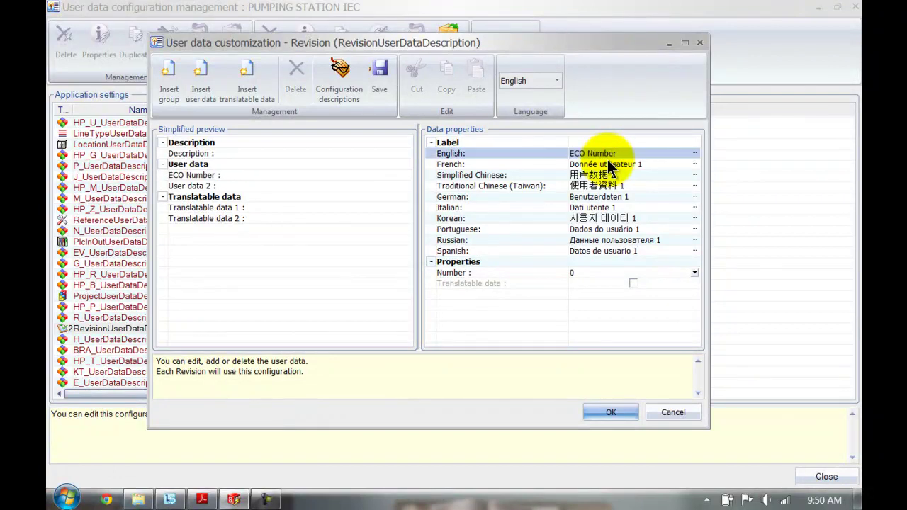
click(614, 413)
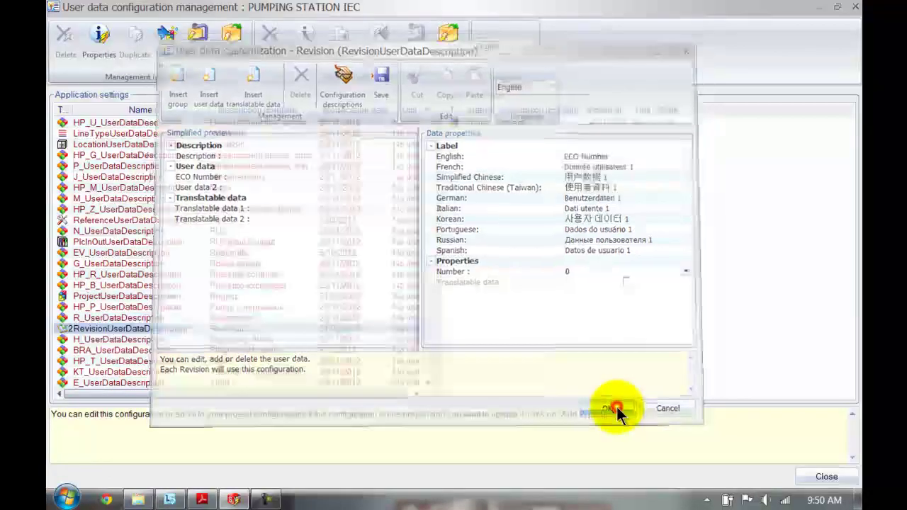
click(179, 330)
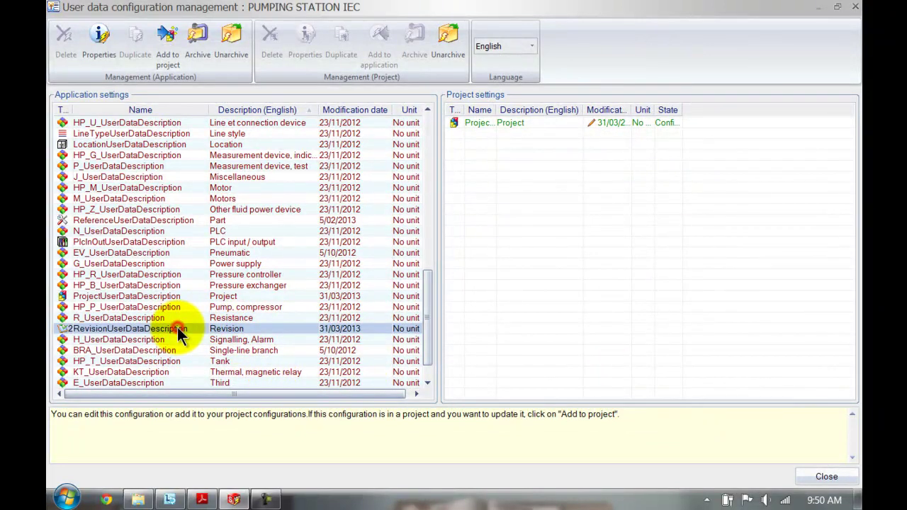
Add RevisionUserDataDescription to the project settings and close configuration management.
click(164, 44)
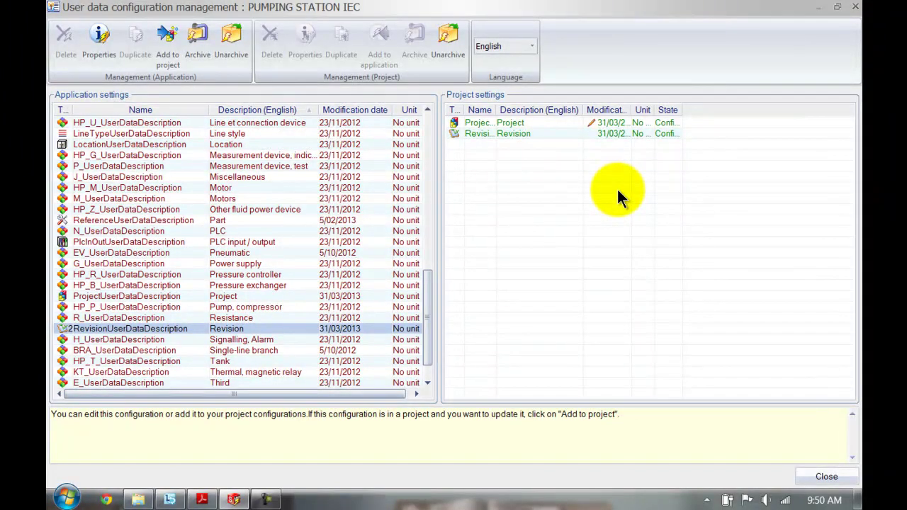
click(846, 478)
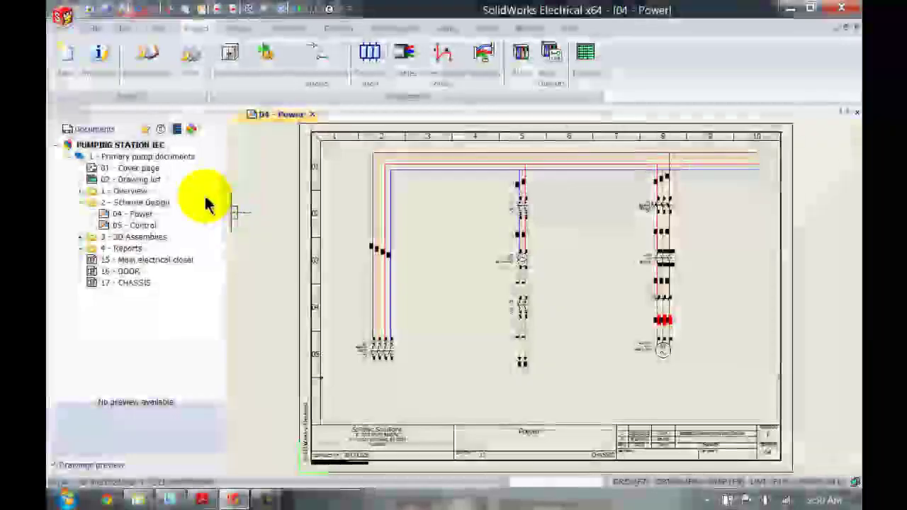
right_click(177, 158)
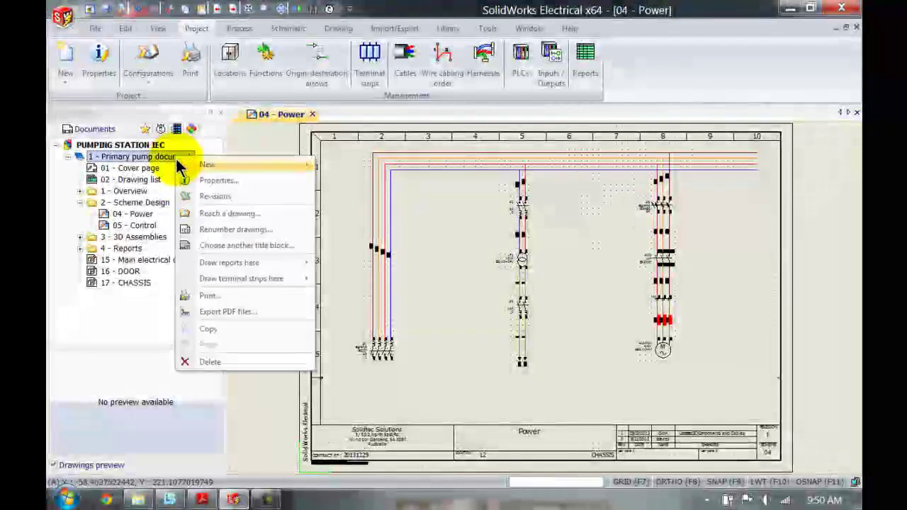
click(188, 196)
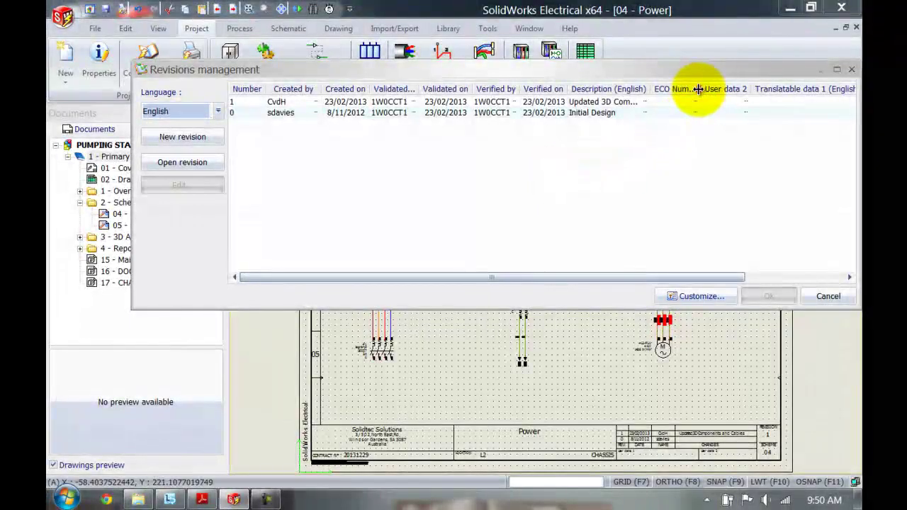
drag(699, 88, 719, 89)
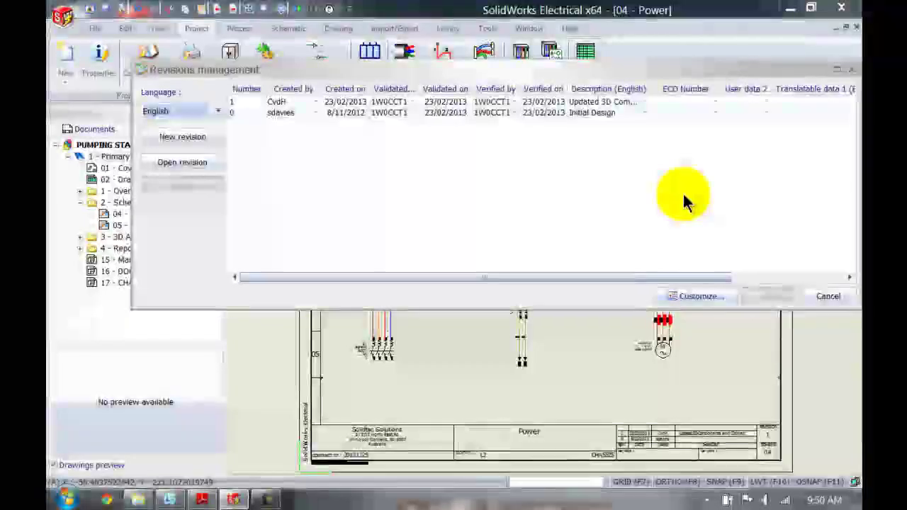
click(825, 296)
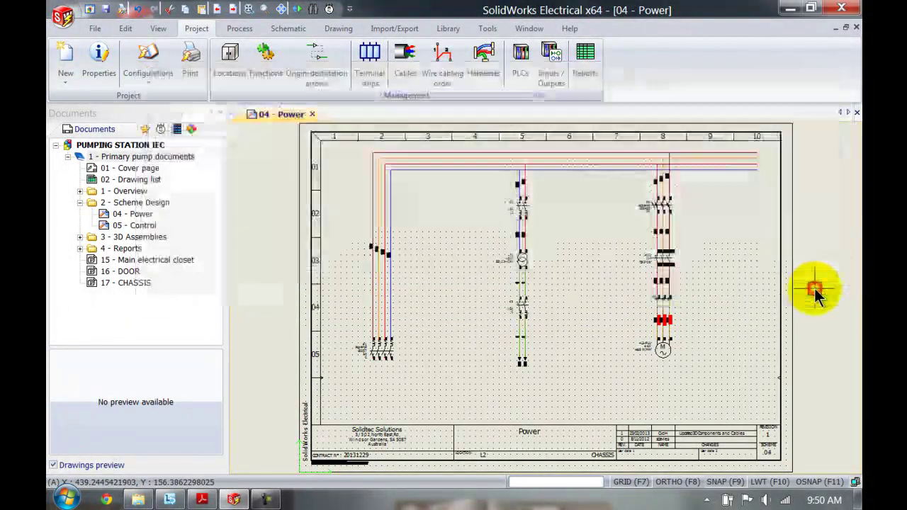
Reopen user data configuration management full-screen to see both Project and Revision in the project settings.
click(159, 85)
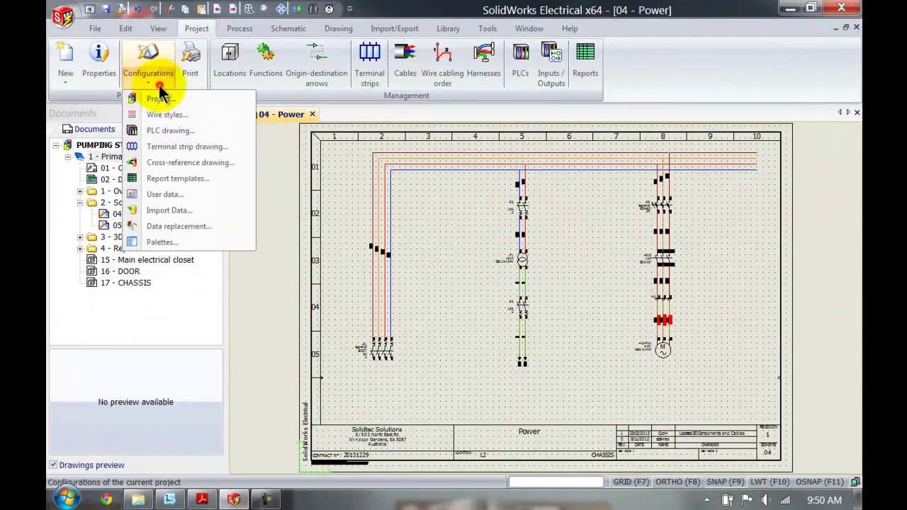
click(172, 194)
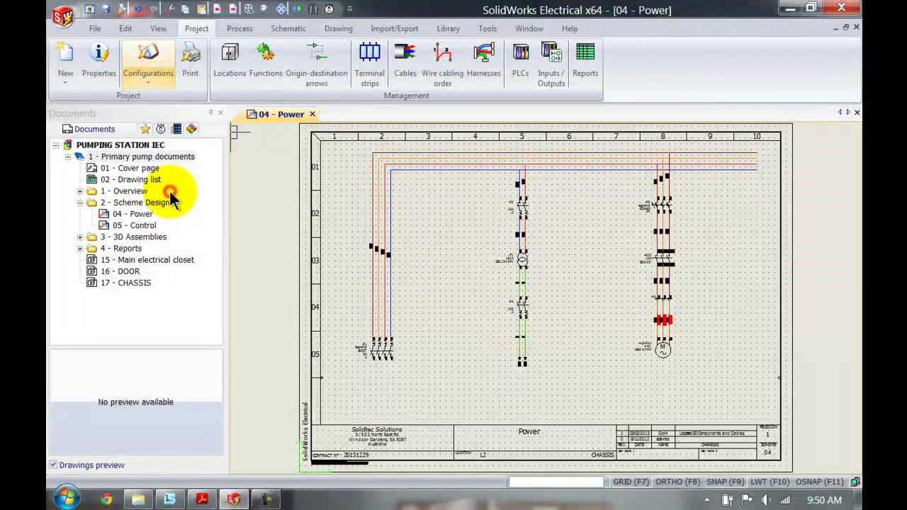
double_click(360, 92)
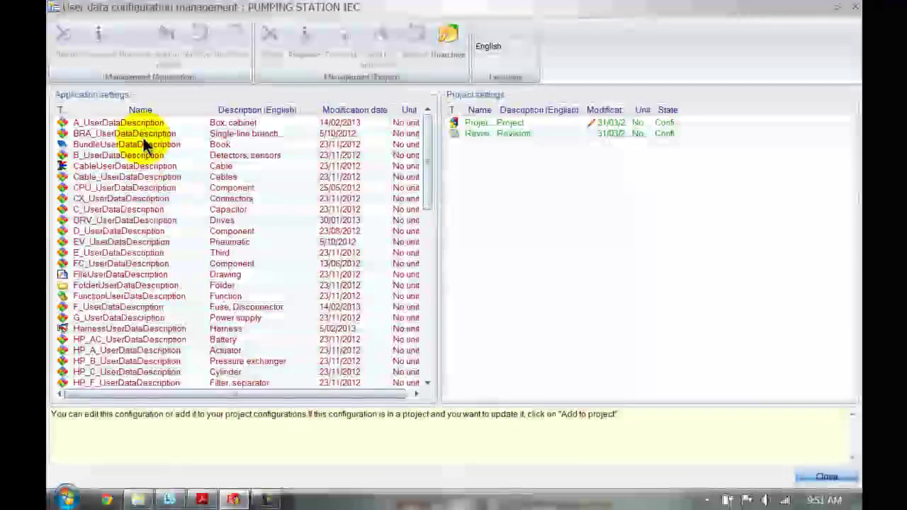
drag(427, 120, 423, 291)
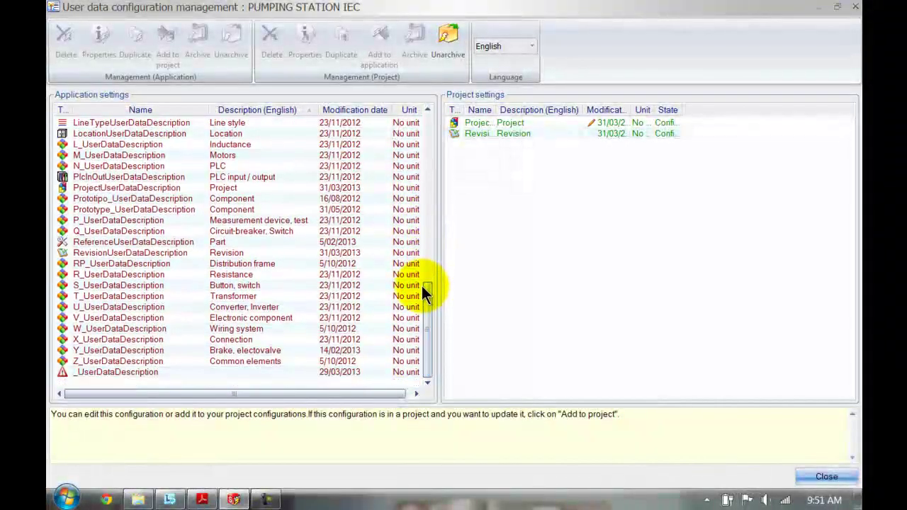